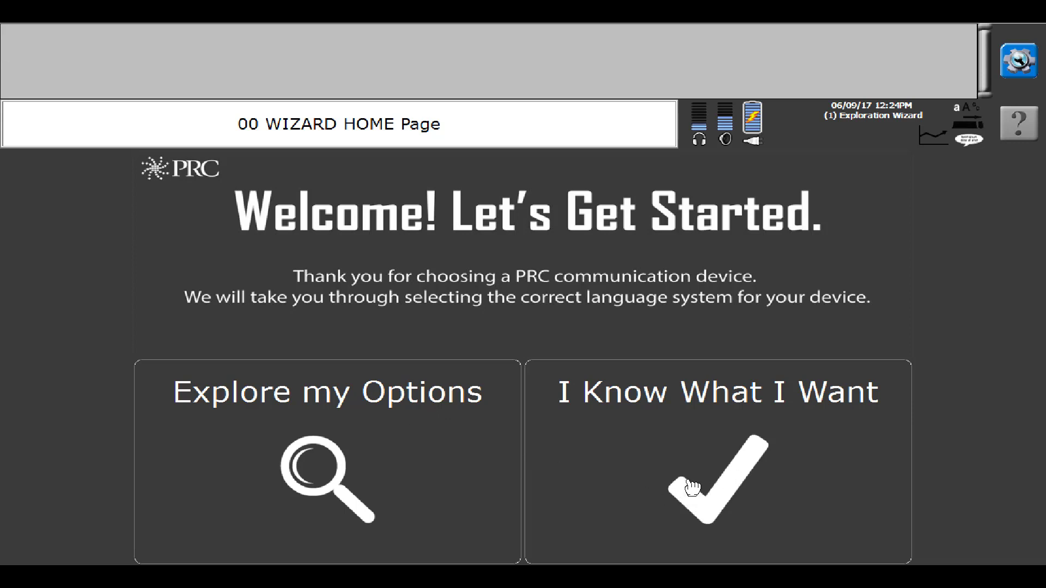
Review the LAMP Words for Life descriptions of the 1-Hit, Transition and Full versions, and return to the wizard's welcome page
{"action": "left_click", "coordinate": [369, 457]}
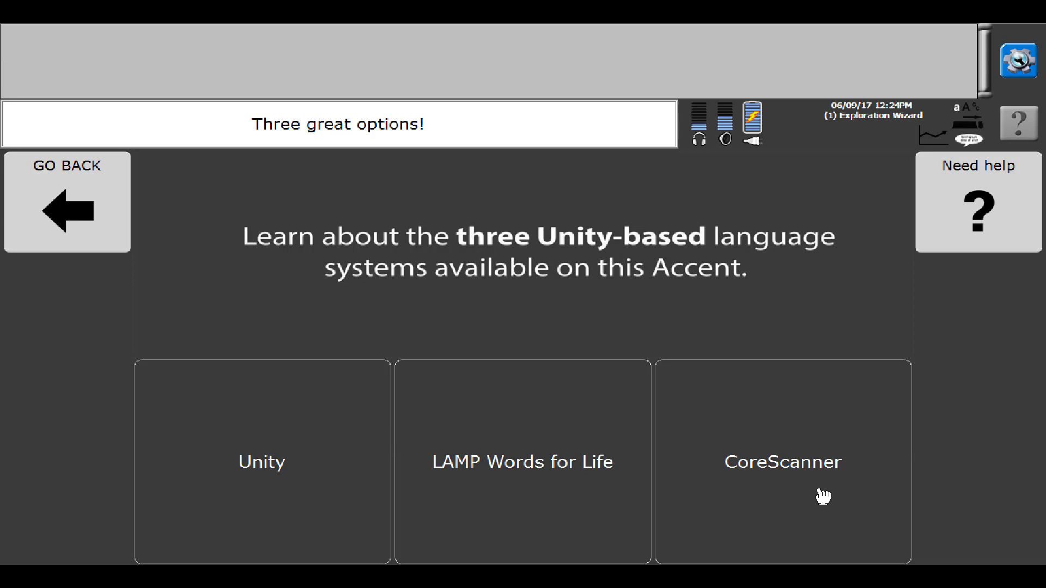
{"action": "left_click", "coordinate": [547, 462]}
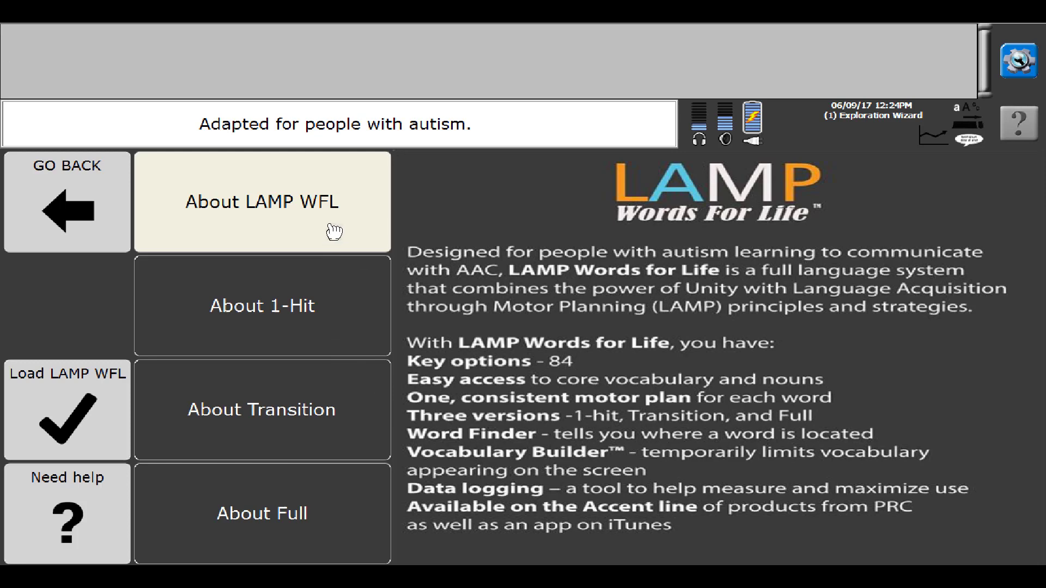
{"action": "left_click", "coordinate": [292, 308]}
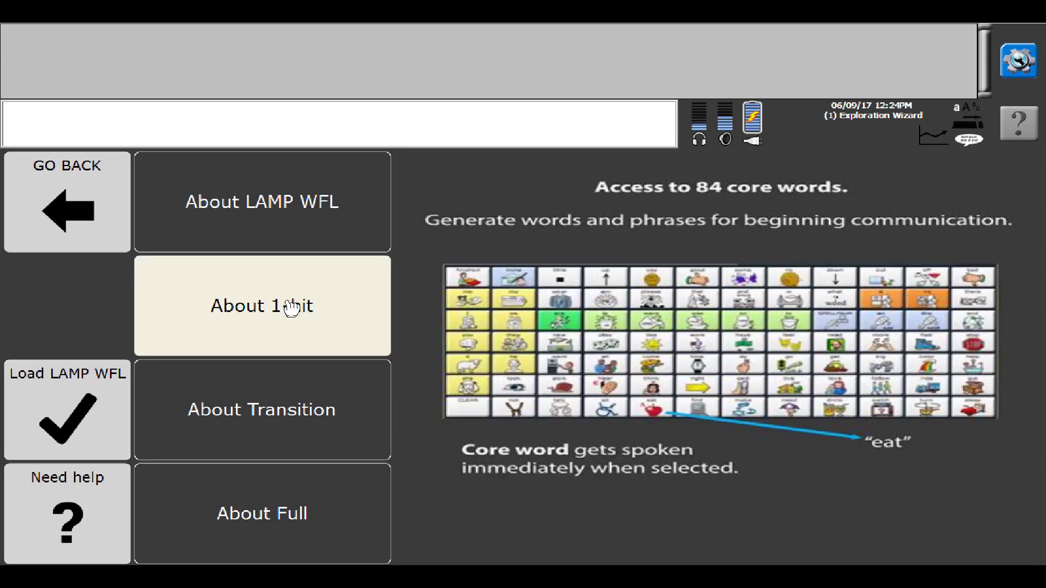
{"action": "left_click", "coordinate": [268, 418]}
{"action": "left_click", "coordinate": [256, 525]}
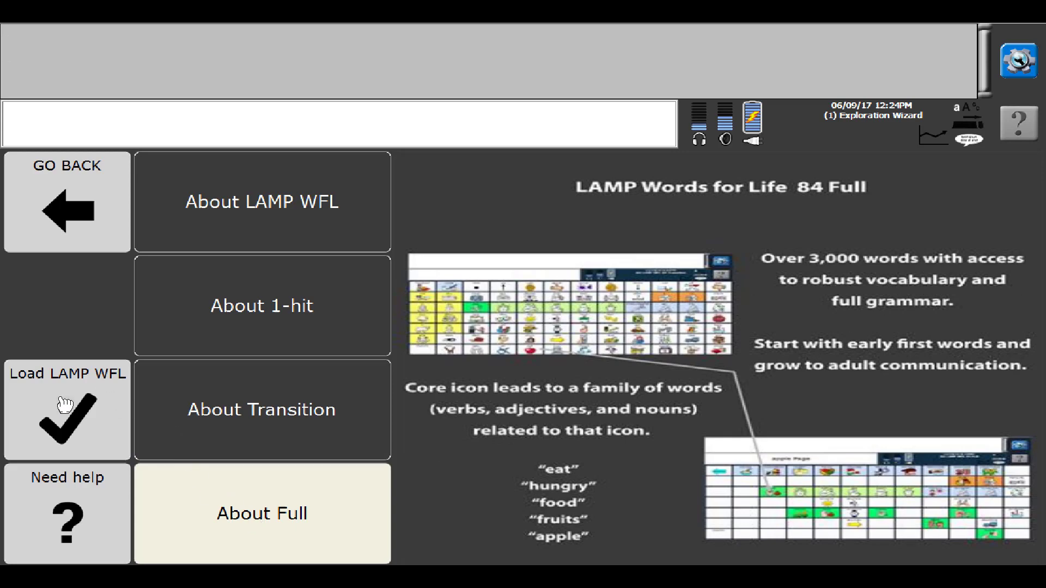
{"action": "left_click", "coordinate": [88, 205]}
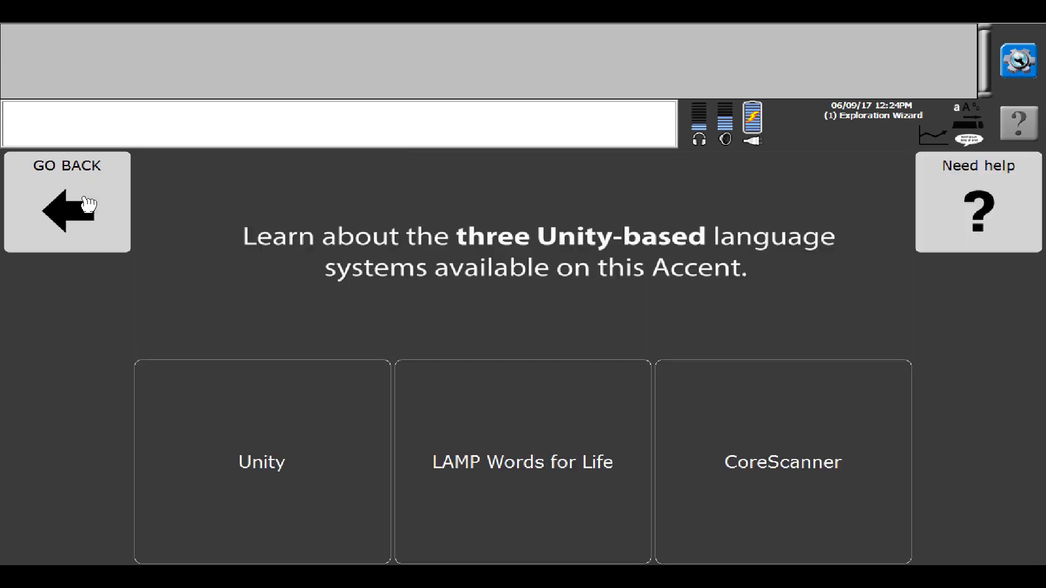
{"action": "left_click", "coordinate": [88, 205]}
Choose the known-vocabulary route and load the 1-Hit version of LAMP Words for Life into Area 4, accepting the erasure of its vocabulary
{"action": "left_click", "coordinate": [733, 491]}
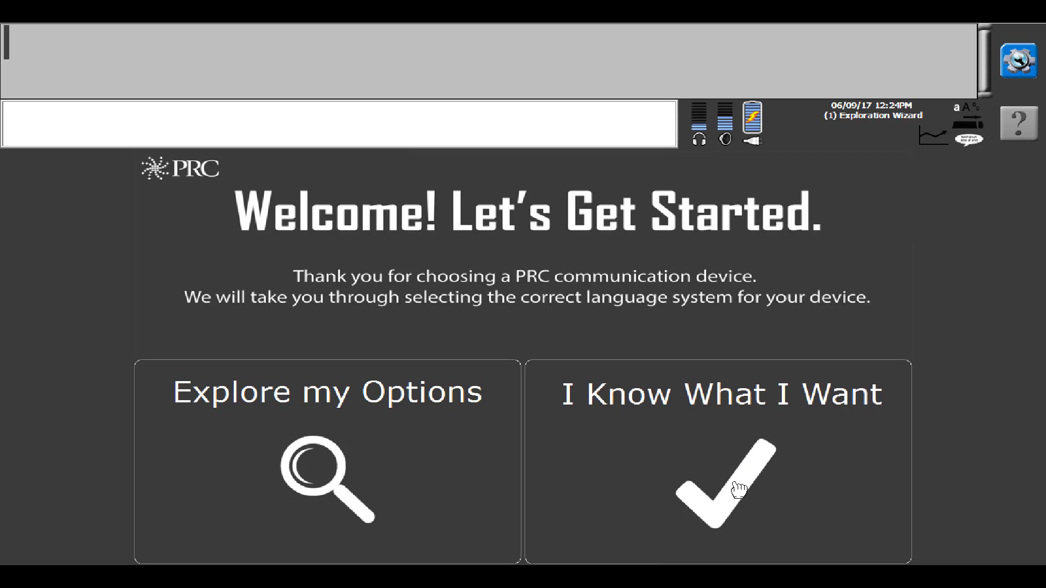
{"action": "left_click", "coordinate": [505, 454]}
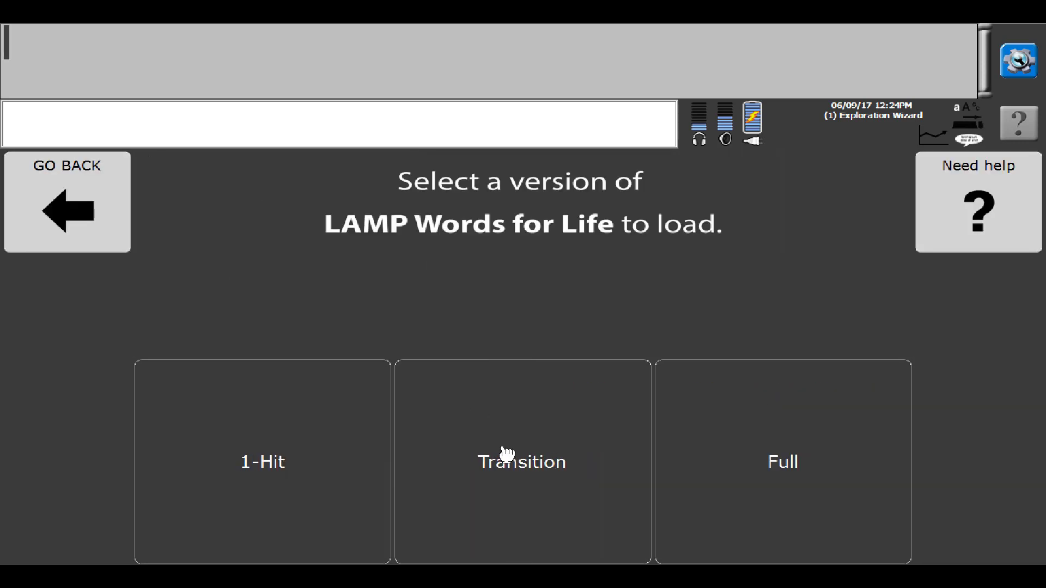
{"action": "left_click", "coordinate": [301, 469]}
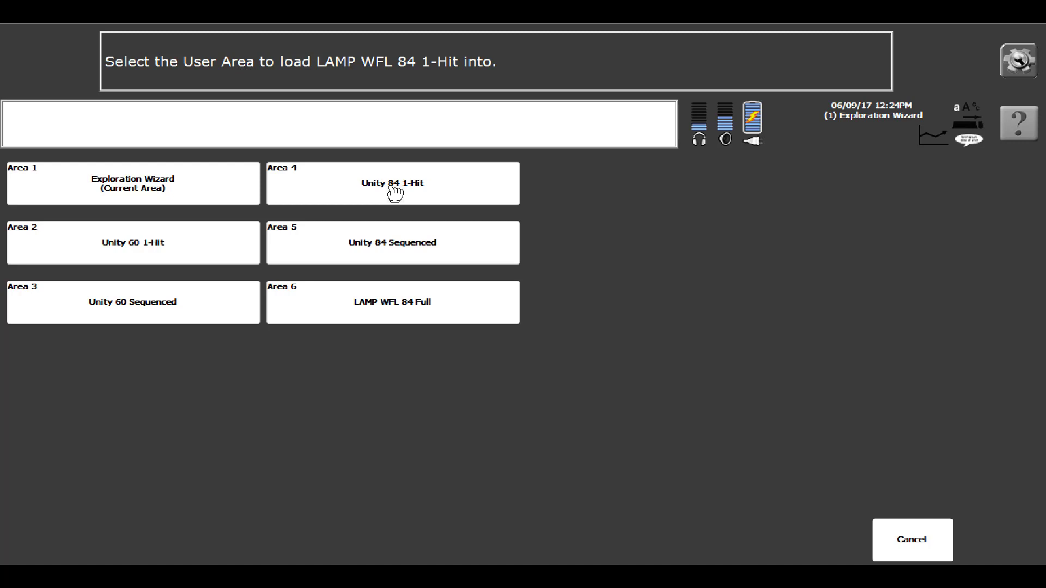
{"action": "left_click", "coordinate": [320, 186]}
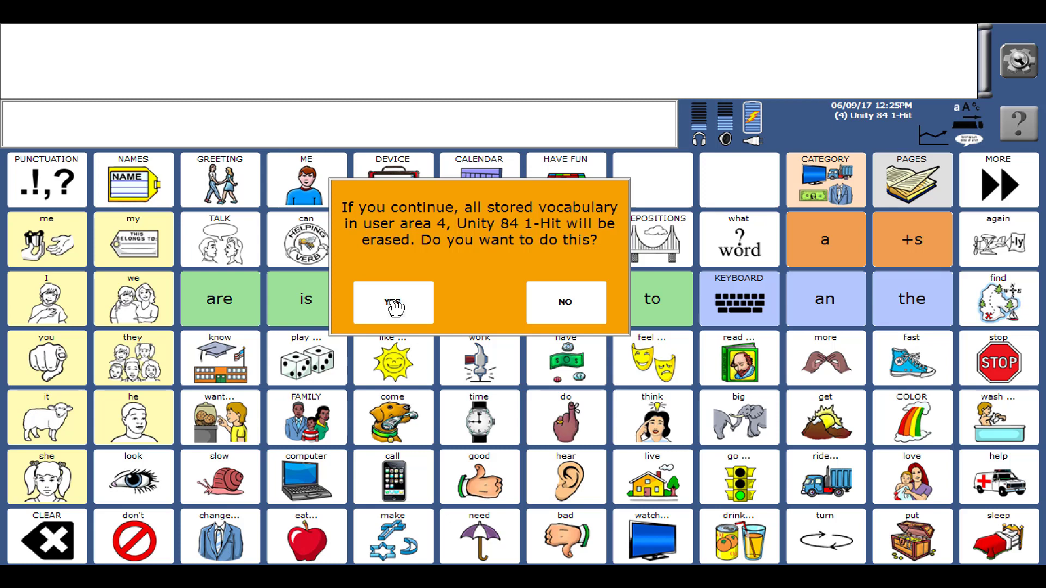
{"action": "left_click", "coordinate": [395, 306]}
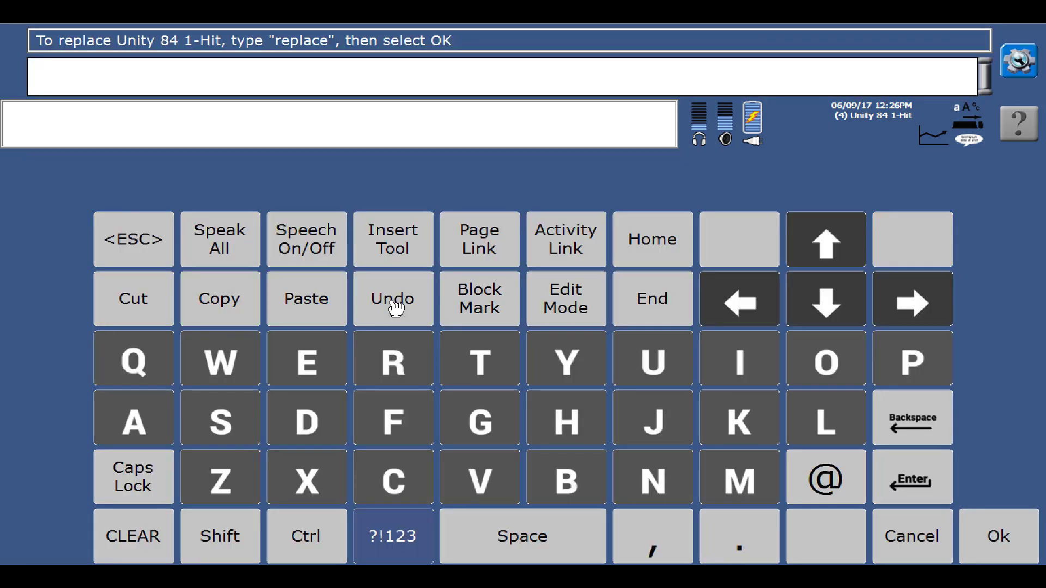
Enter "replace" as the confirmation word and accept it to replace Unity 84 1-Hit
{"action": "left_click", "coordinate": [387, 362]}
{"action": "left_click", "coordinate": [307, 363]}
{"action": "left_click", "coordinate": [919, 376]}
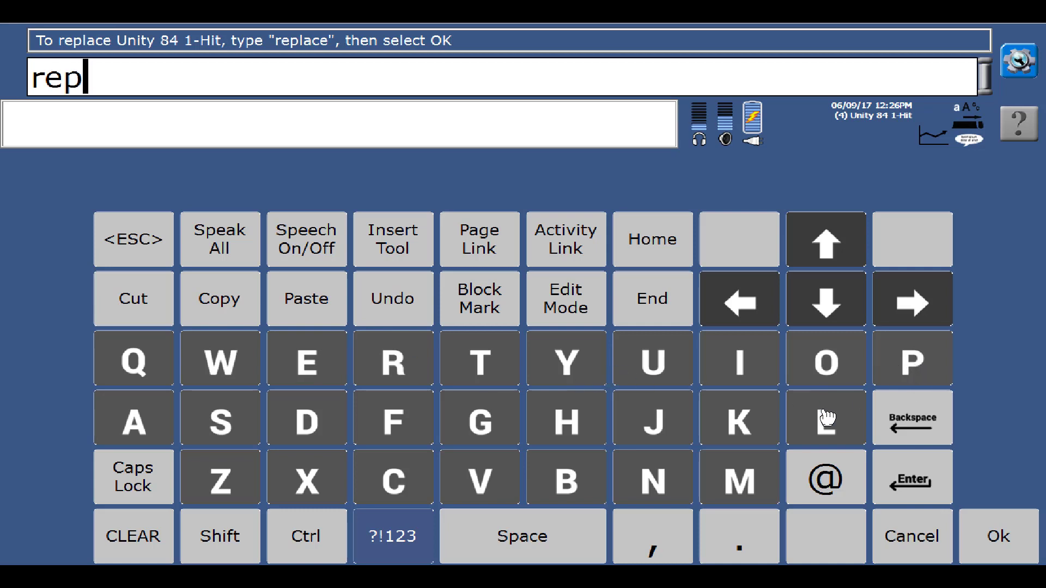
{"action": "left_click", "coordinate": [828, 422]}
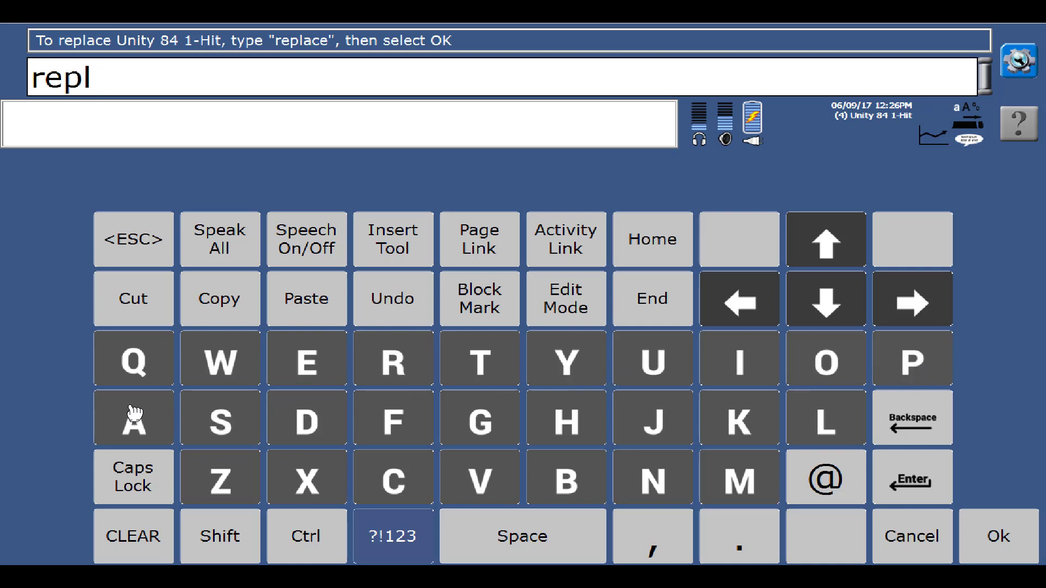
{"action": "left_click", "coordinate": [116, 412]}
{"action": "left_click", "coordinate": [385, 475]}
{"action": "left_click", "coordinate": [334, 360]}
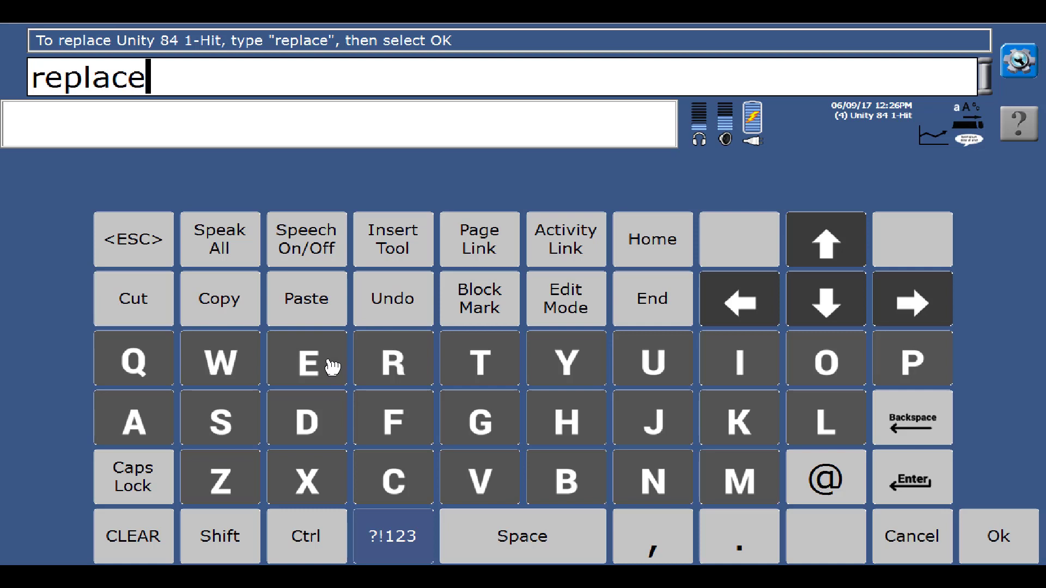
{"action": "left_click", "coordinate": [997, 543]}
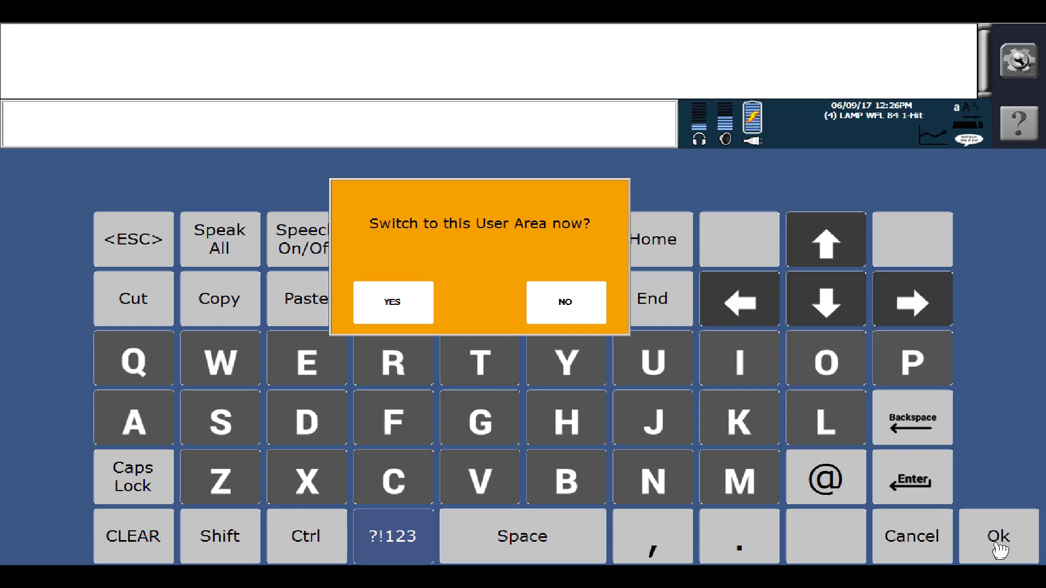
Switch to the LAMP WFL 84 1-Hit user area, try out the word "eat" and clear the message
{"action": "left_click", "coordinate": [393, 303]}
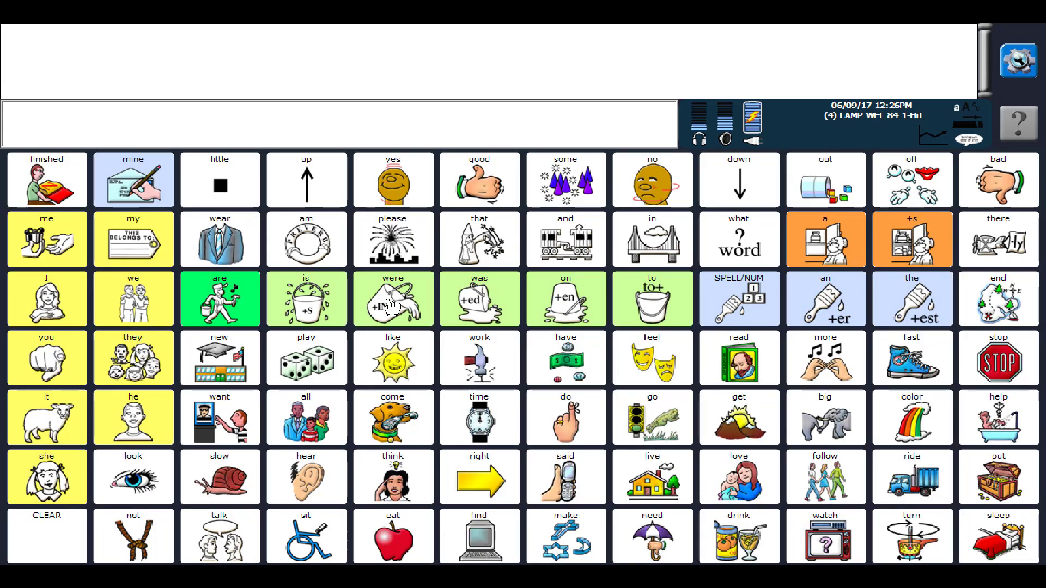
{"action": "left_click", "coordinate": [392, 536]}
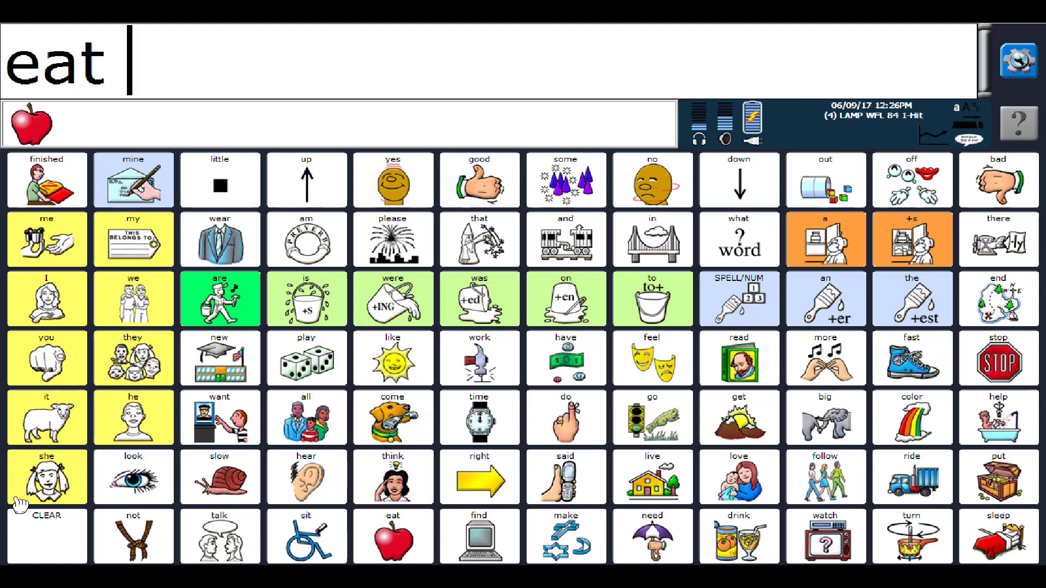
{"action": "left_click", "coordinate": [39, 529]}
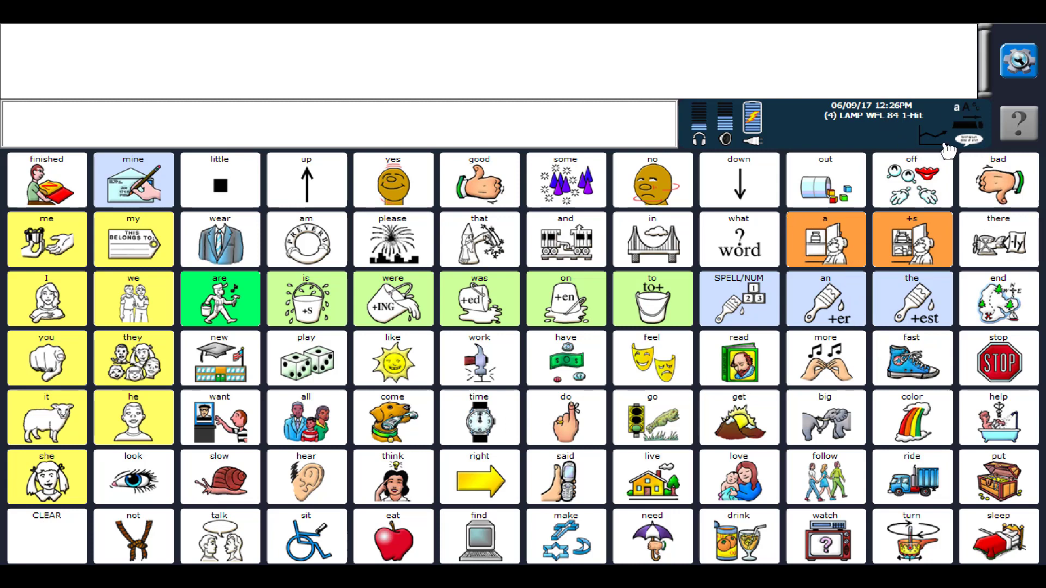
Start replacing a user area from the toolbox and pick Area 5, Unity 84 Sequenced, as the one to replace
{"action": "left_click", "coordinate": [1022, 64]}
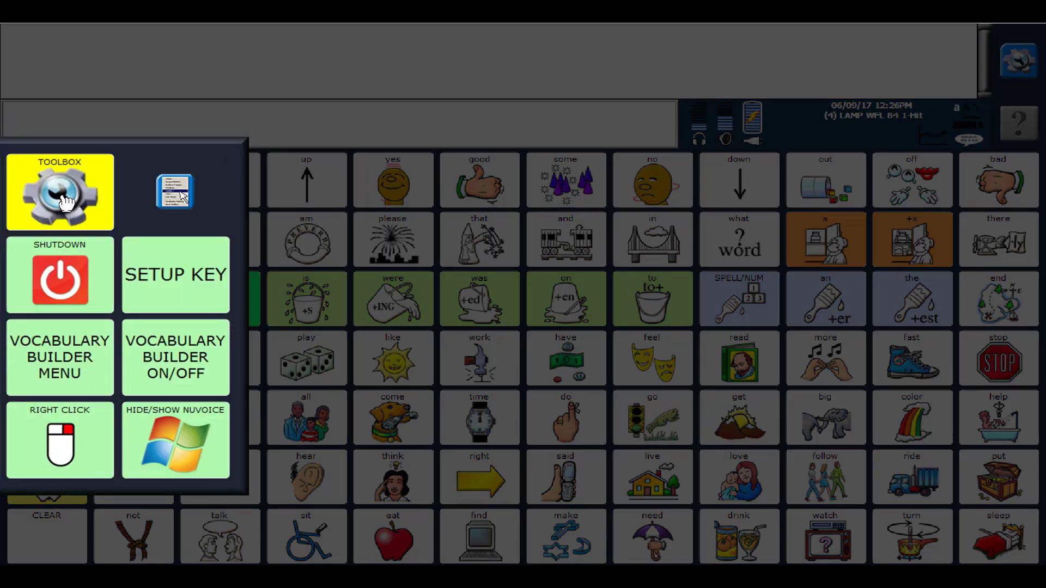
{"action": "left_click", "coordinate": [65, 203]}
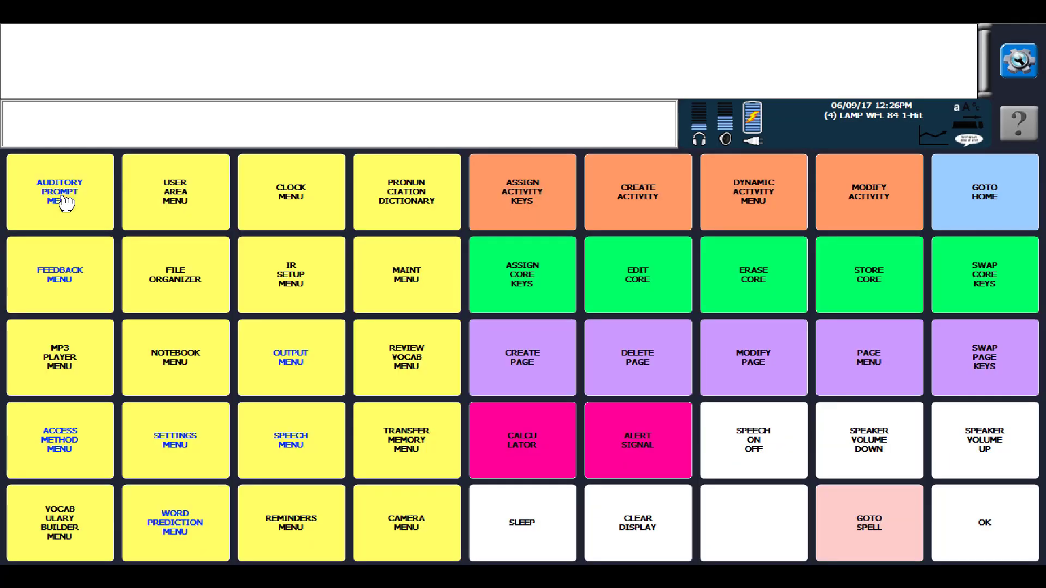
{"action": "left_click", "coordinate": [191, 201]}
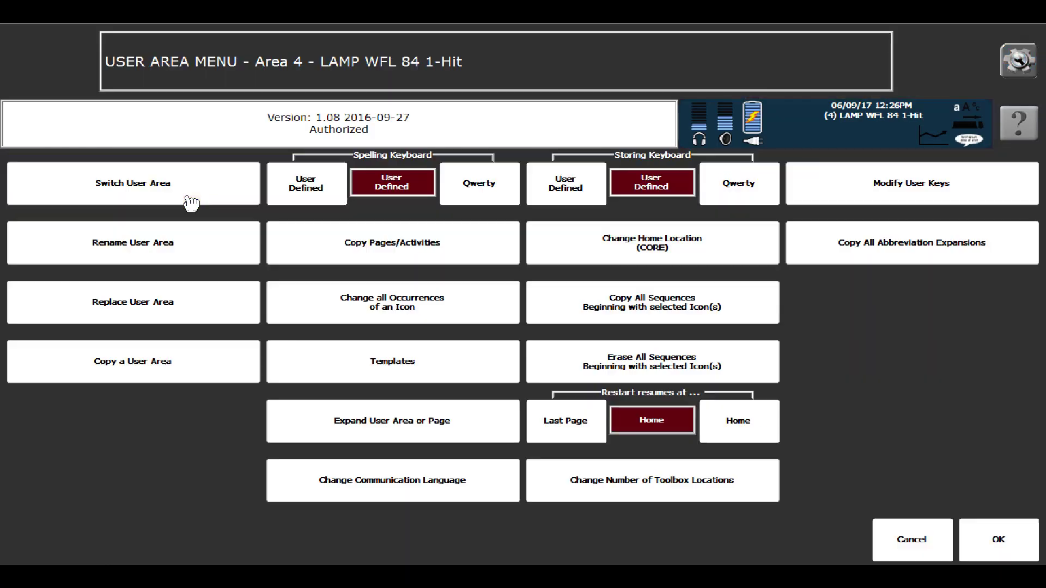
{"action": "left_click", "coordinate": [154, 312]}
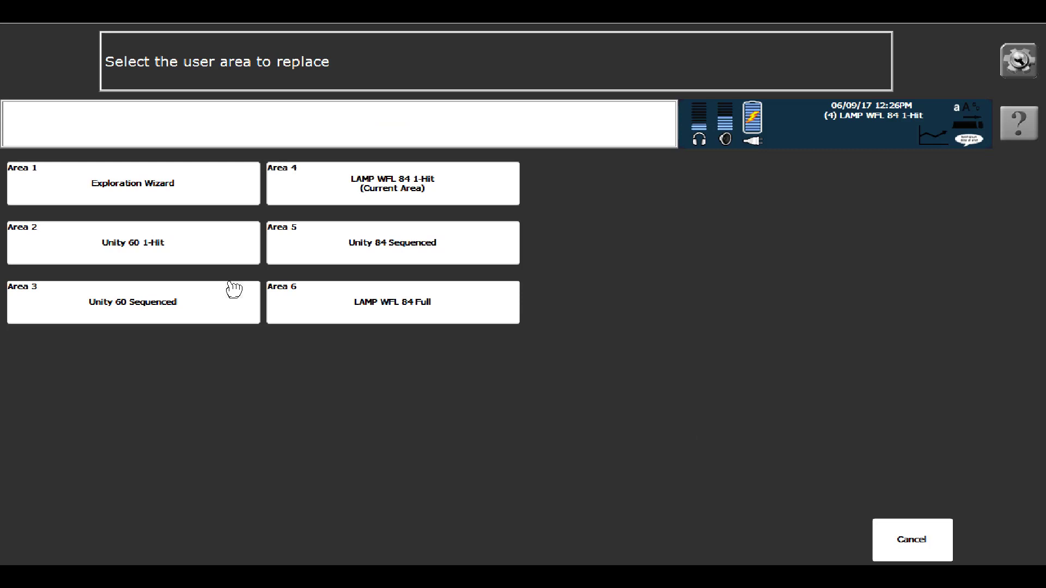
{"action": "left_click", "coordinate": [389, 253]}
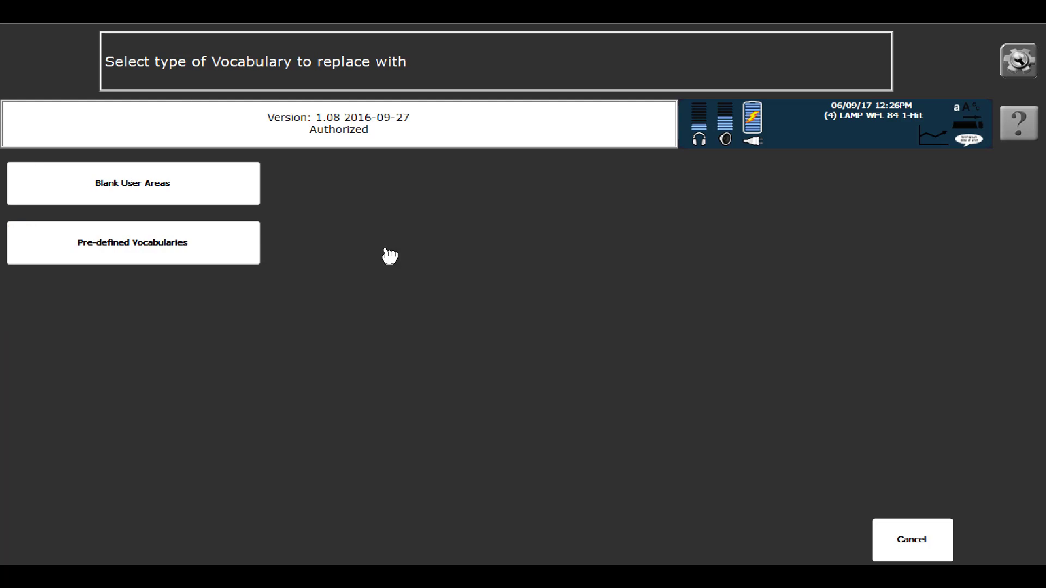
Choose the pre-defined English LAMP Words for Life vocabulary LAMP WFL 84 Transition and agree to erase Area 5
{"action": "left_click", "coordinate": [128, 250]}
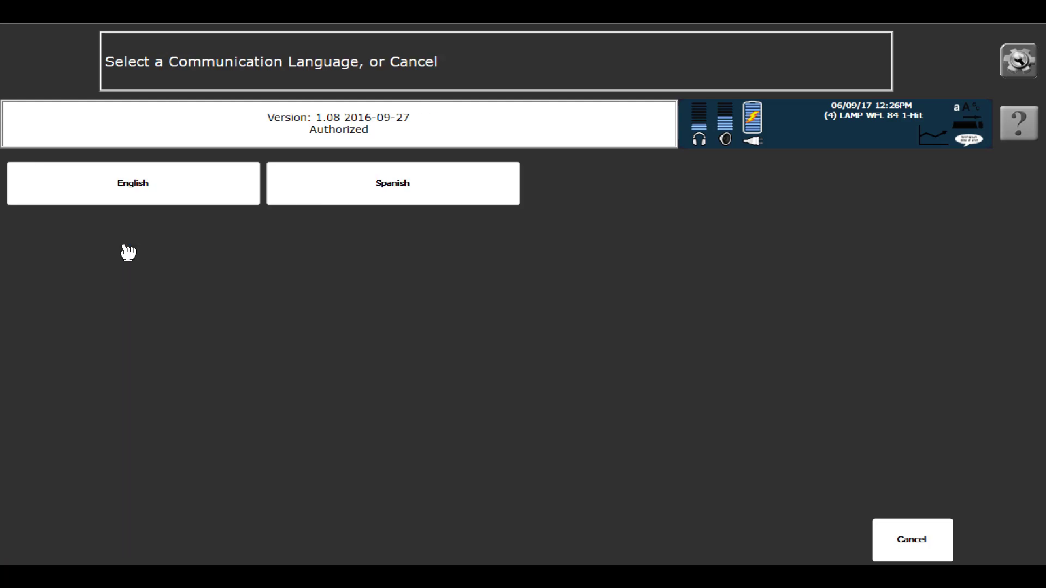
{"action": "left_click", "coordinate": [132, 195]}
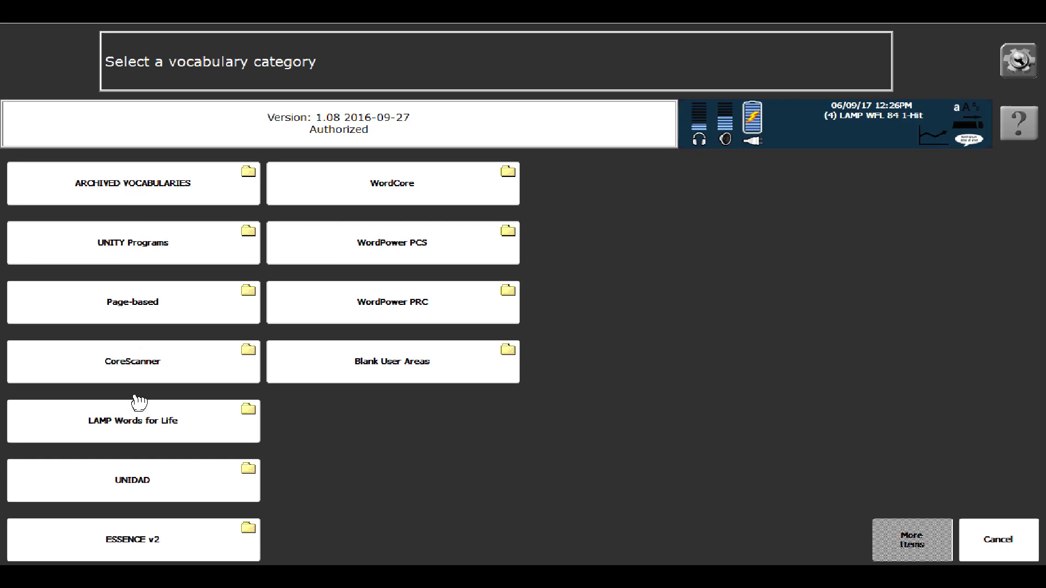
{"action": "left_click", "coordinate": [134, 422]}
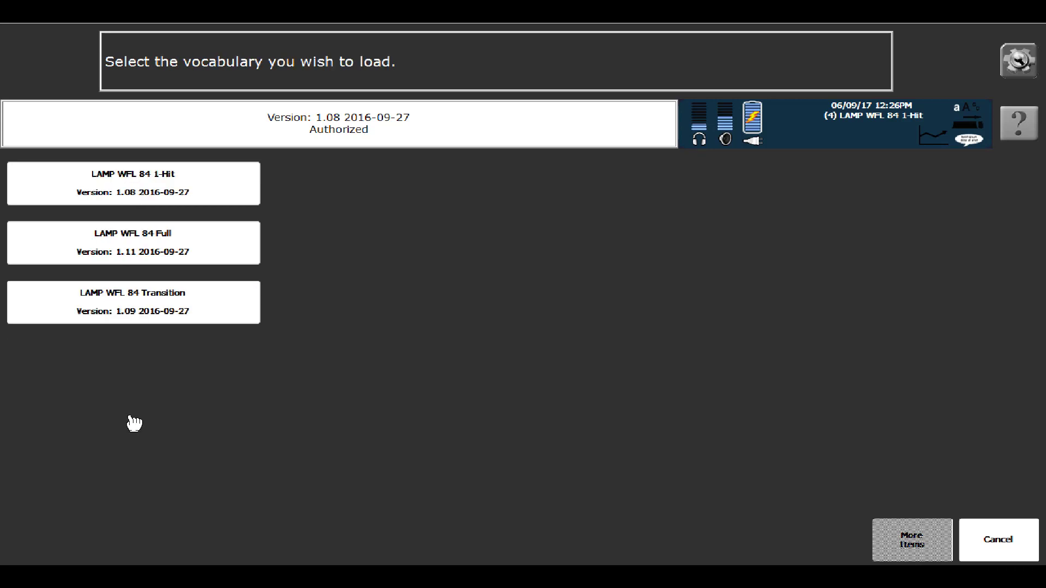
{"action": "left_click", "coordinate": [150, 301]}
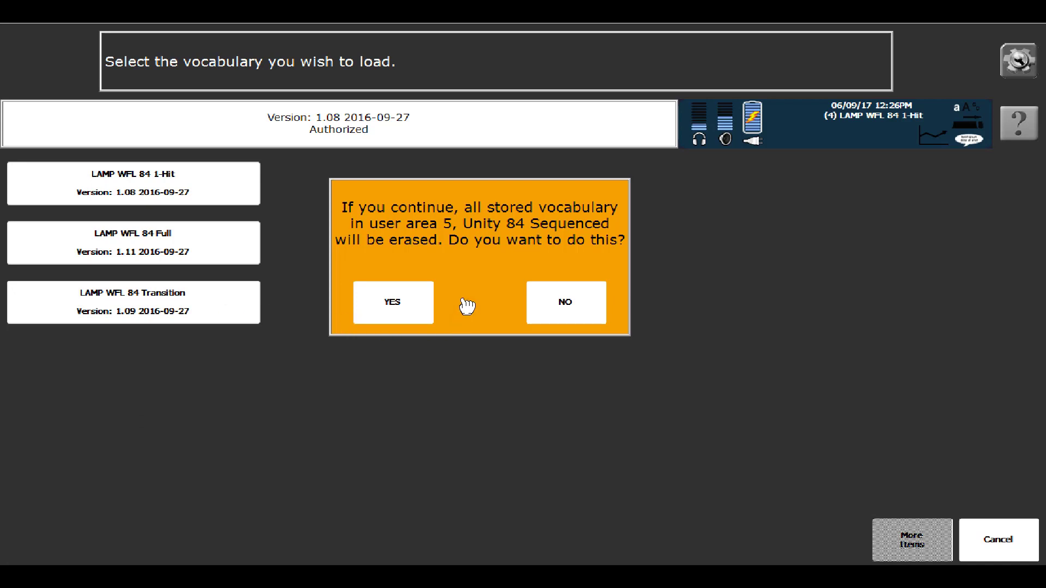
{"action": "left_click", "coordinate": [416, 308]}
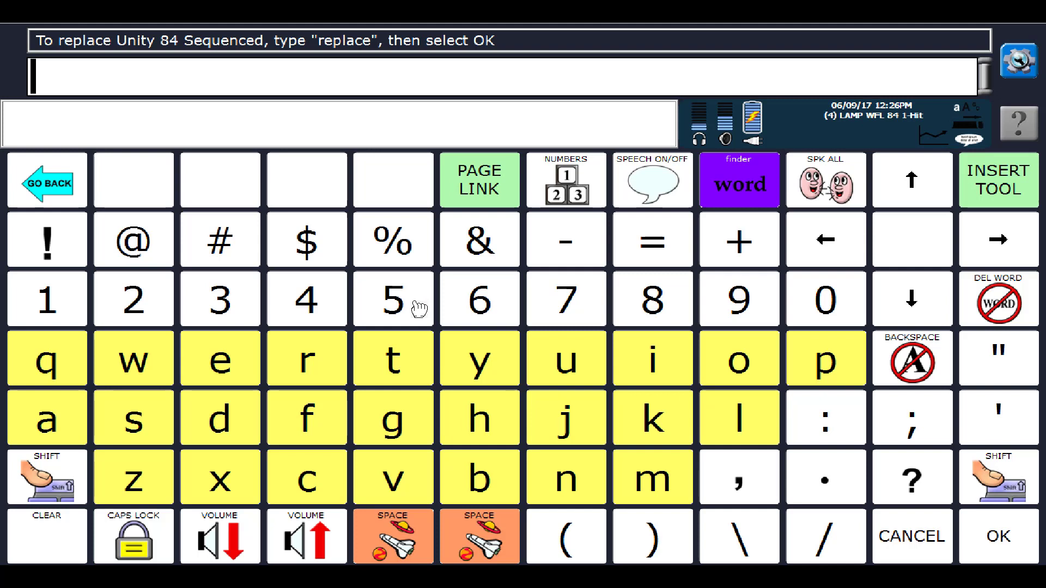
Enter "replace" as the confirmation word and accept it to replace Unity 84 Sequenced
{"action": "left_click", "coordinate": [335, 362]}
{"action": "left_click", "coordinate": [206, 355]}
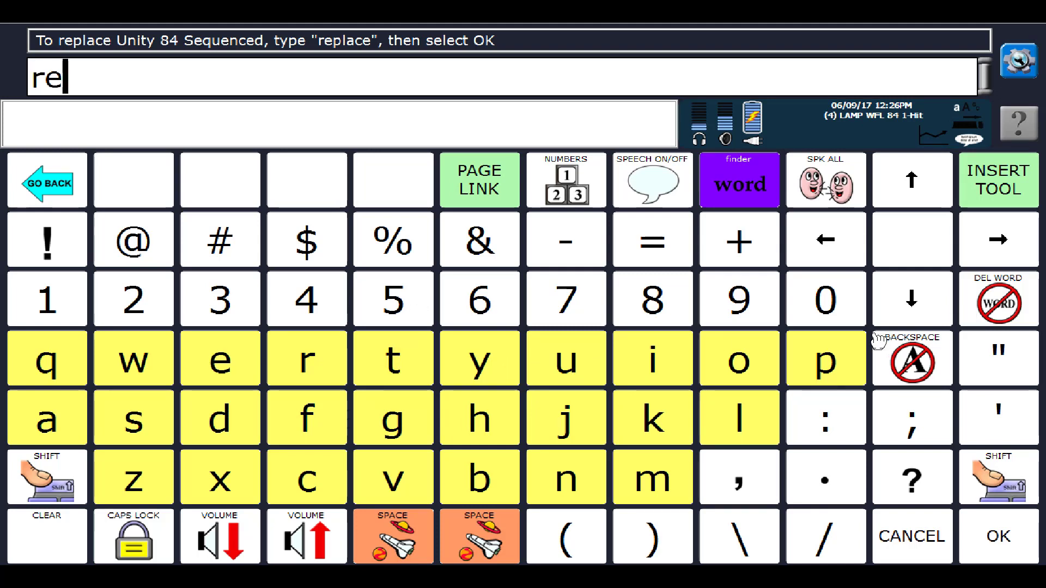
{"action": "left_click", "coordinate": [842, 359]}
{"action": "left_click", "coordinate": [722, 420]}
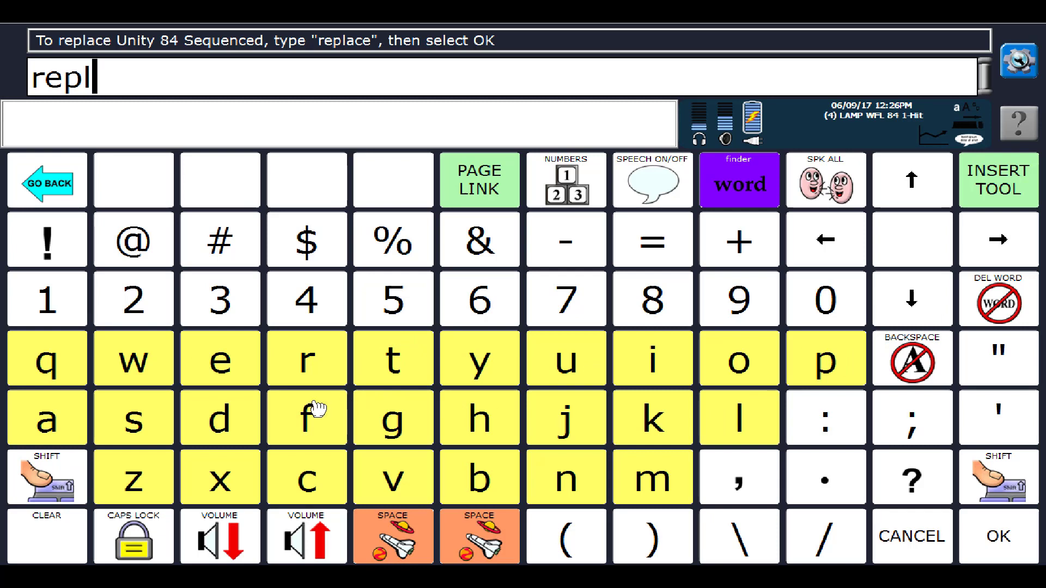
{"action": "left_click", "coordinate": [47, 421]}
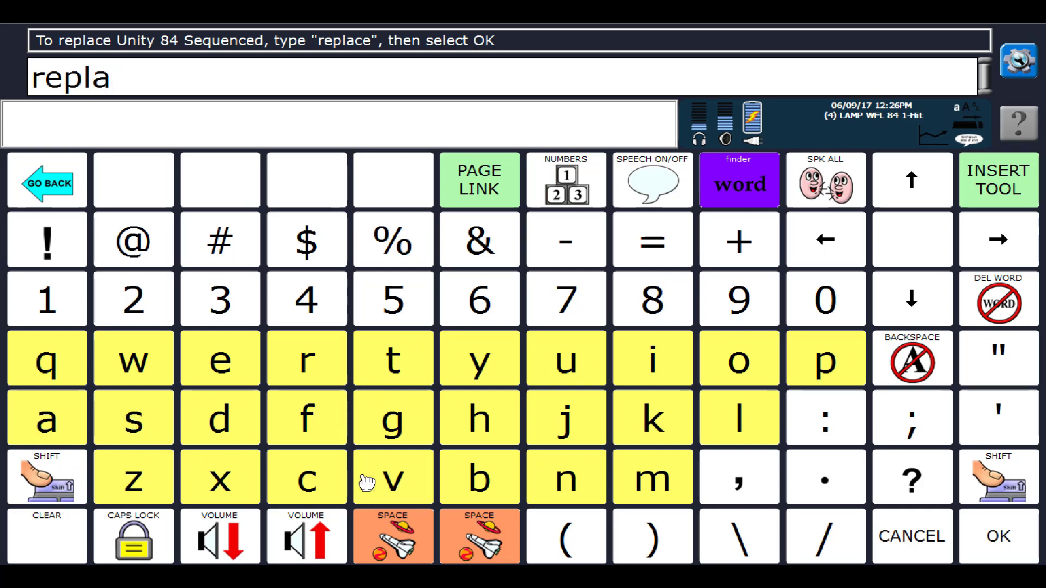
{"action": "left_click", "coordinate": [320, 486]}
{"action": "left_click", "coordinate": [218, 361]}
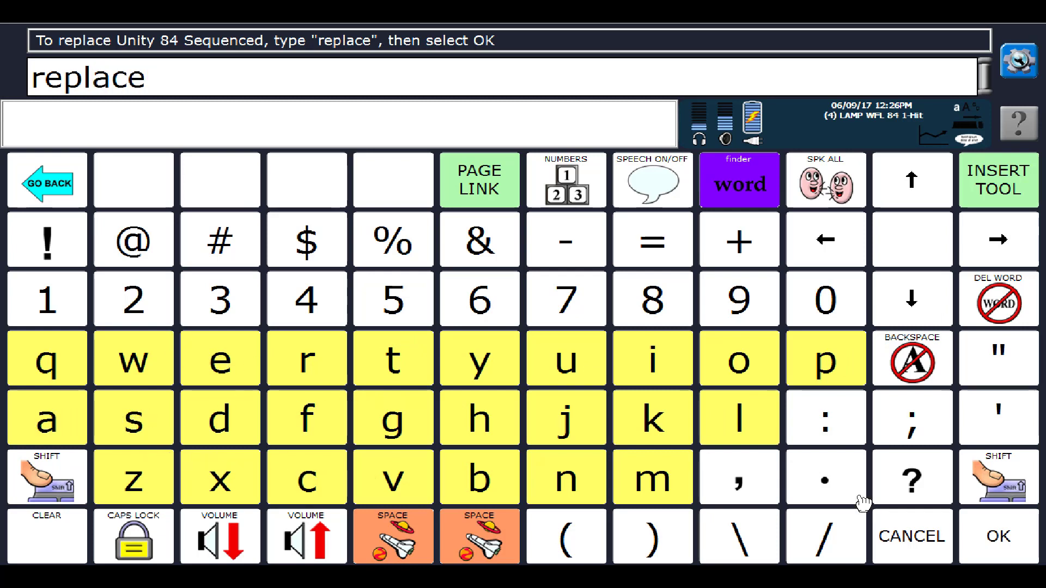
{"action": "left_click", "coordinate": [979, 537]}
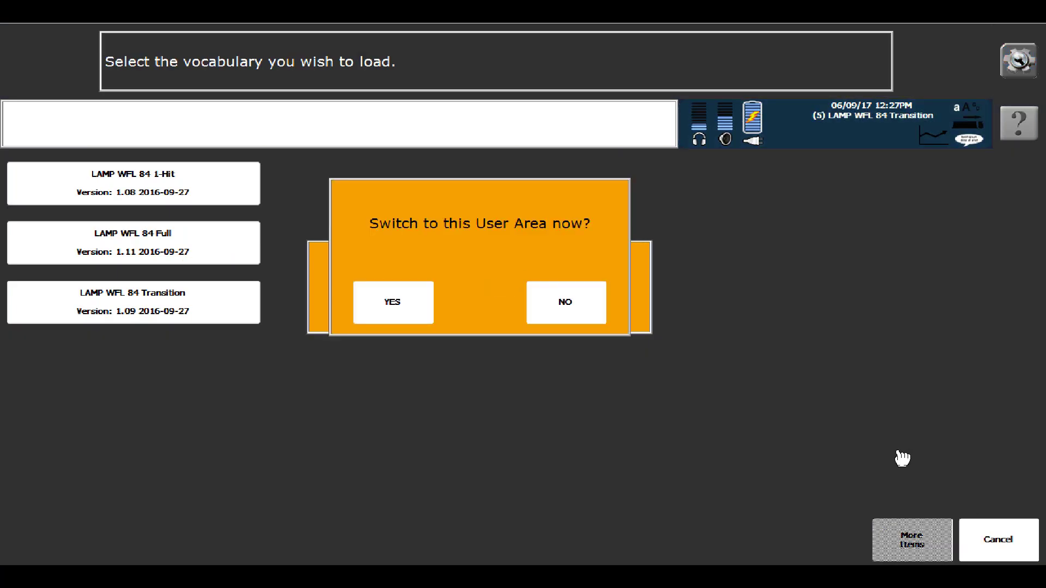
Switch to the LAMP WFL 84 Transition user area and preview the word page behind the "eat" key
{"action": "left_click", "coordinate": [387, 315]}
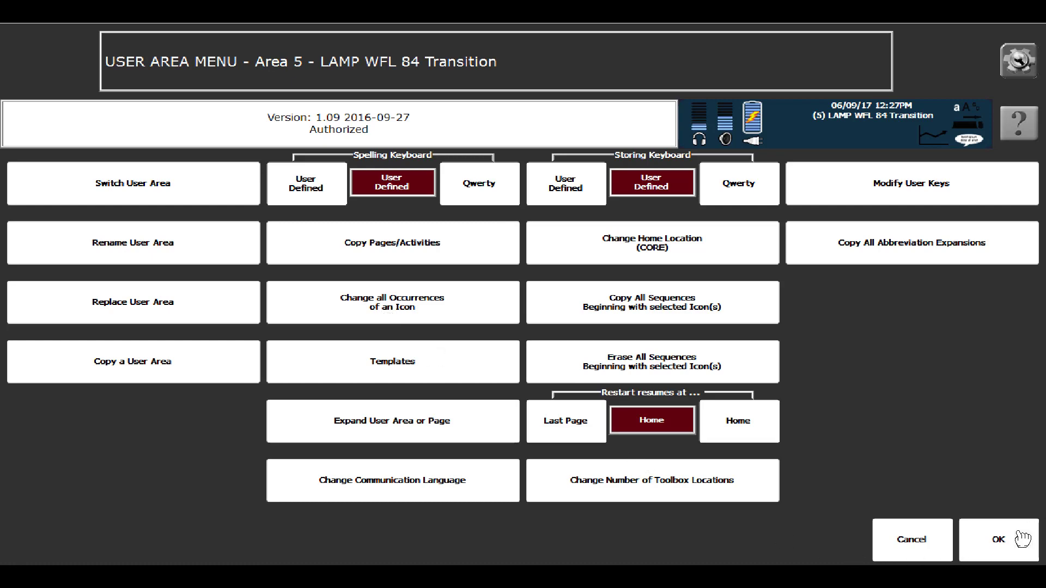
{"action": "left_click", "coordinate": [1011, 544]}
{"action": "left_click", "coordinate": [1010, 543]}
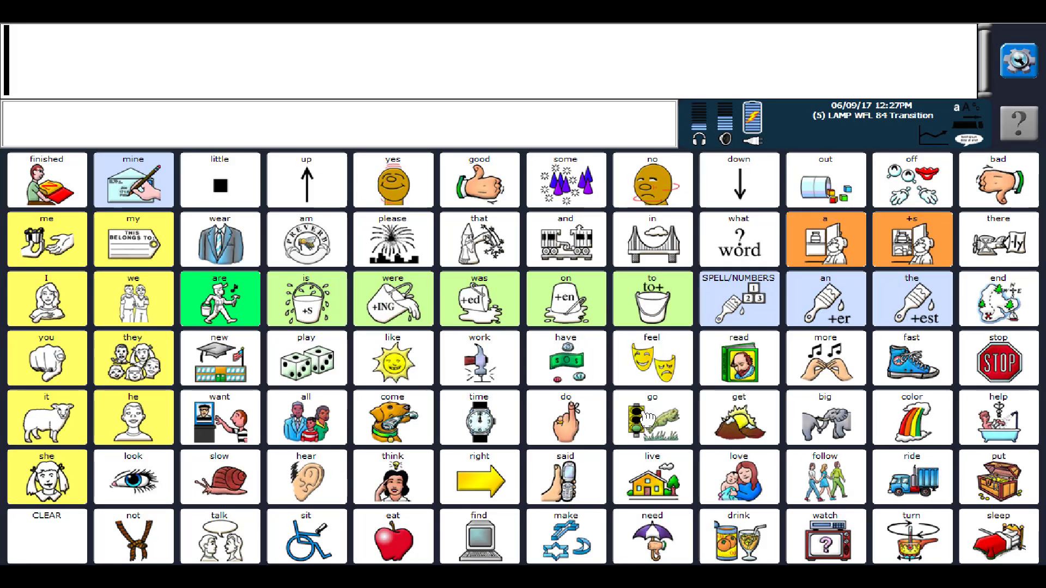
{"action": "left_click", "coordinate": [393, 535]}
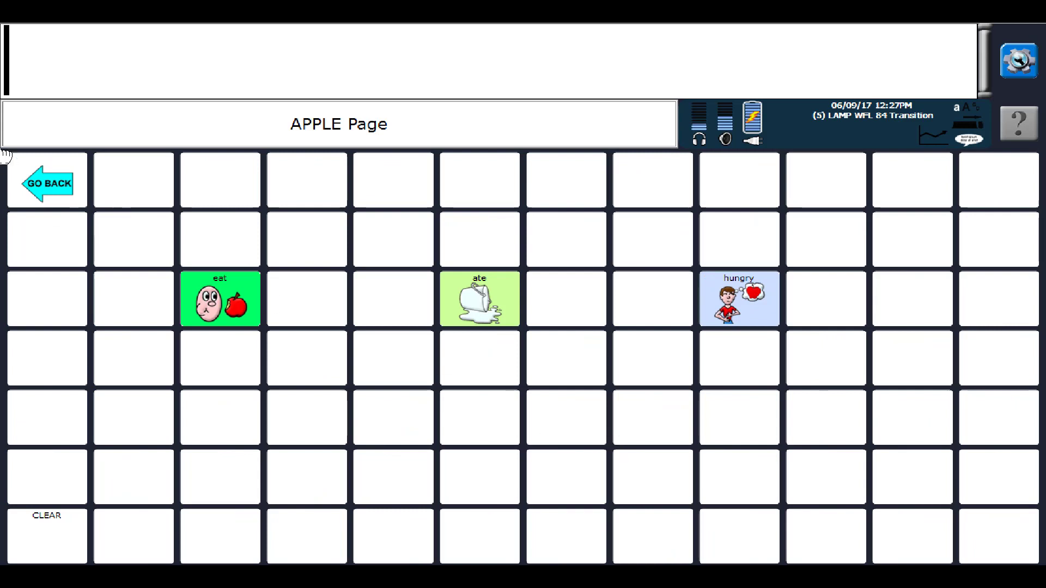
{"action": "left_click", "coordinate": [47, 183]}
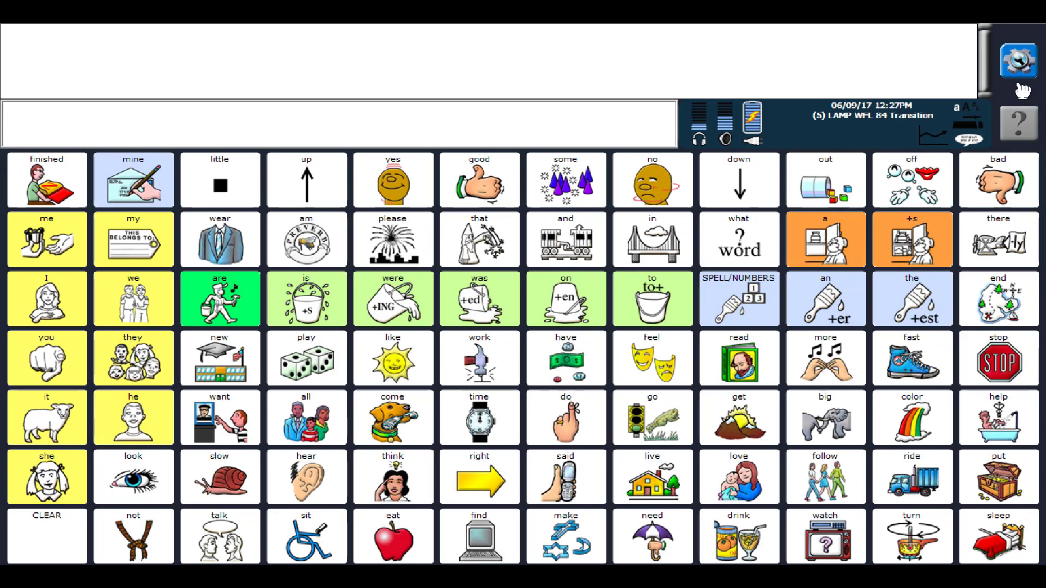
Open the choice of user areas to switch to from the user area settings
{"action": "left_click", "coordinate": [1018, 62]}
{"action": "left_click", "coordinate": [66, 199]}
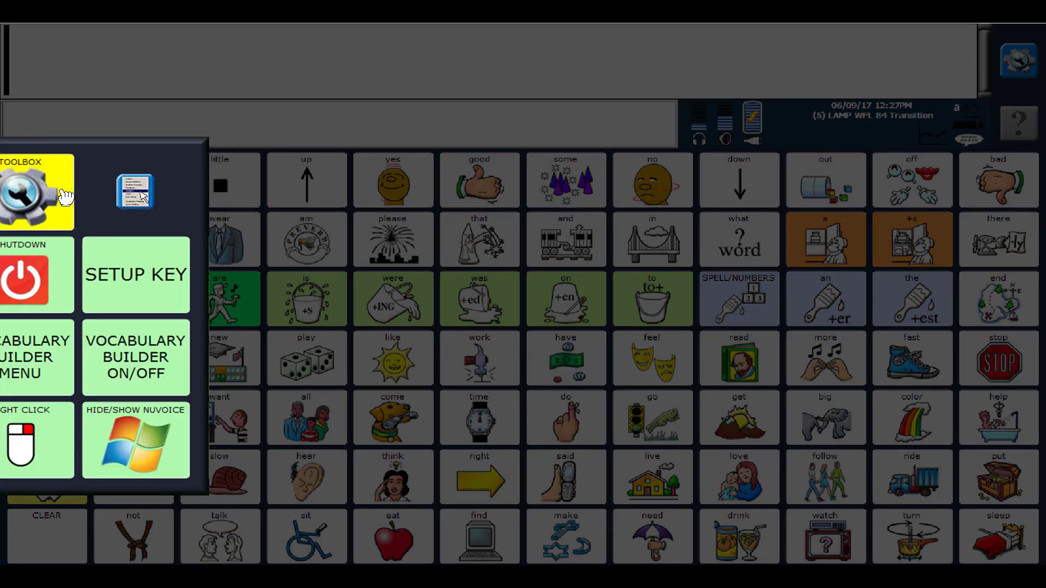
{"action": "left_click", "coordinate": [191, 206]}
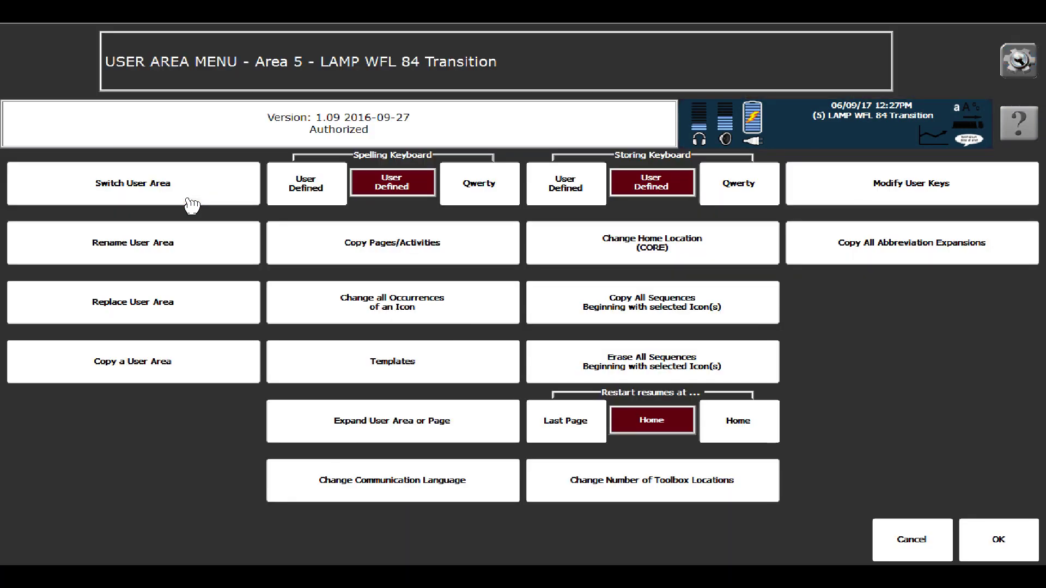
{"action": "left_click", "coordinate": [158, 191]}
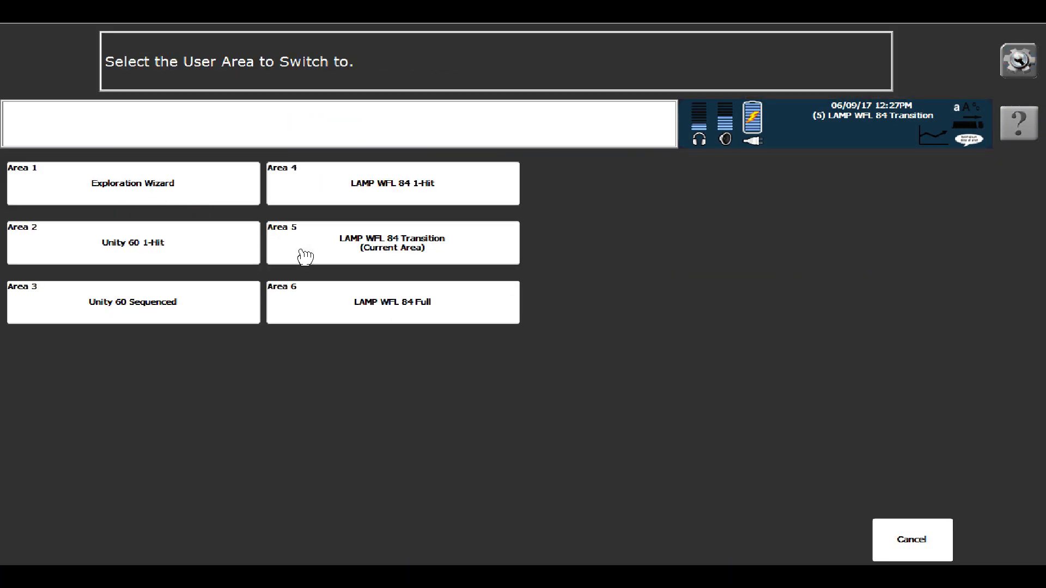